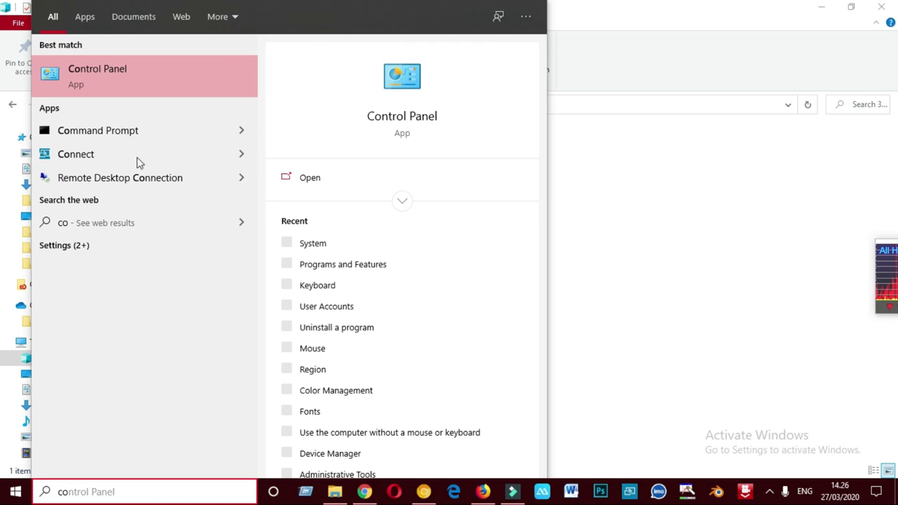
- Open Control Panel from the Start menu search results
{"action": "left_click", "coordinate": [143, 69]}
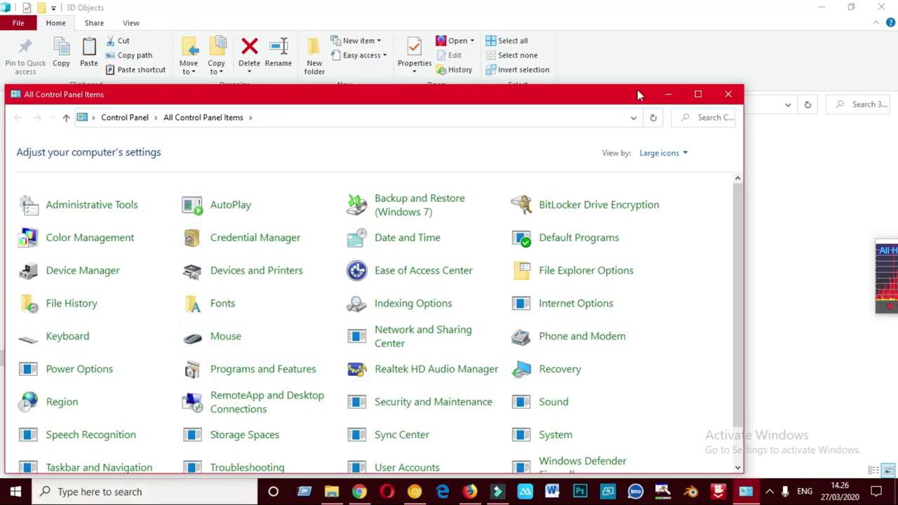
- Maximize Control Panel, switch View by to Category, and go to Uninstall a program
{"action": "left_click", "coordinate": [698, 94]}
{"action": "left_click", "coordinate": [839, 65]}
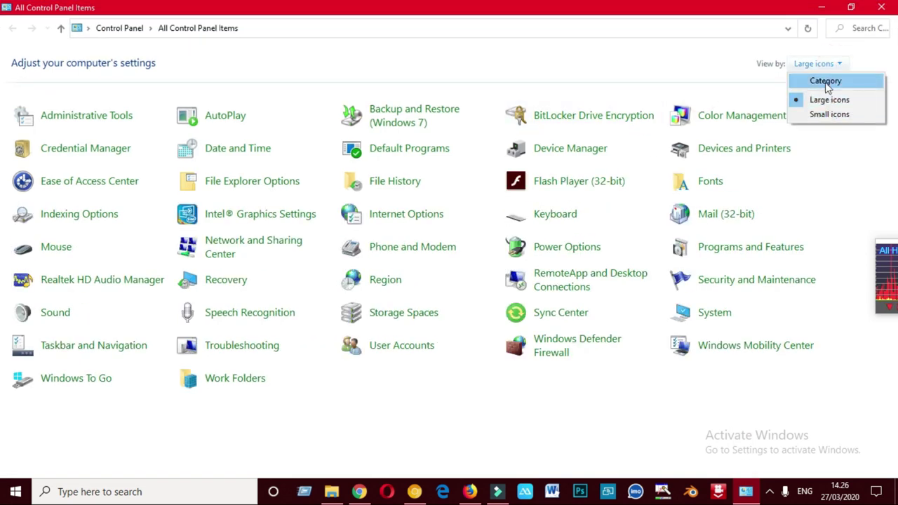
{"action": "left_click", "coordinate": [825, 81]}
{"action": "left_click", "coordinate": [301, 255]}
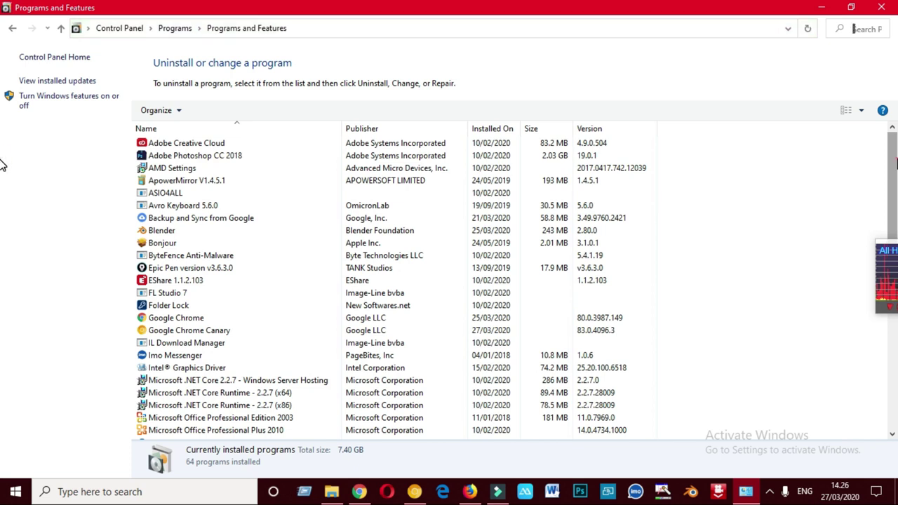
- Start uninstalling Net Protector 2020 with its right-click Uninstall/Change command
{"action": "scroll", "coordinate": [2, 169], "scroll_direction": "down", "scroll_amount": 5}
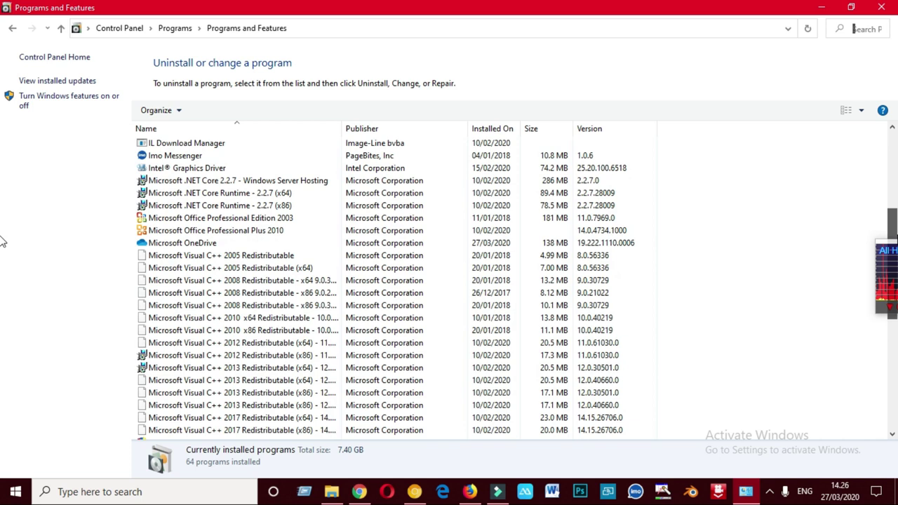
{"action": "scroll", "coordinate": [2, 241], "scroll_direction": "down", "scroll_amount": 3}
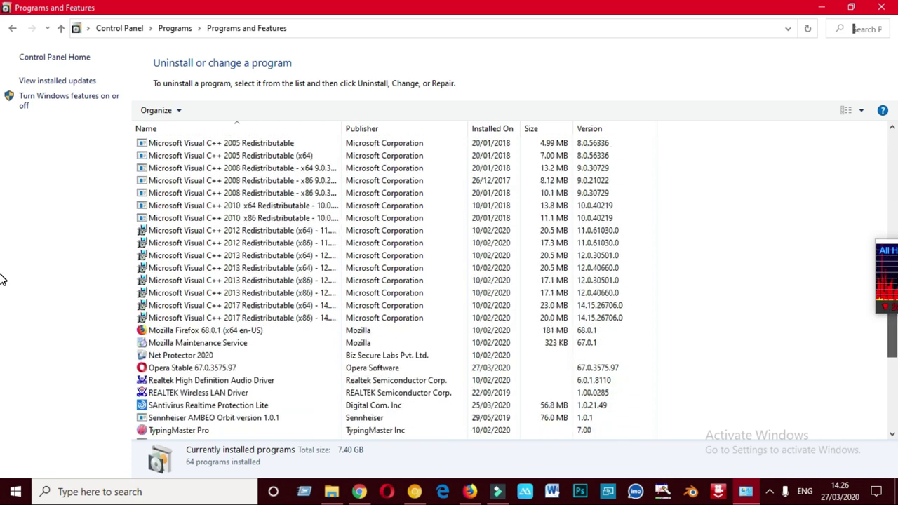
{"action": "left_click", "coordinate": [201, 357]}
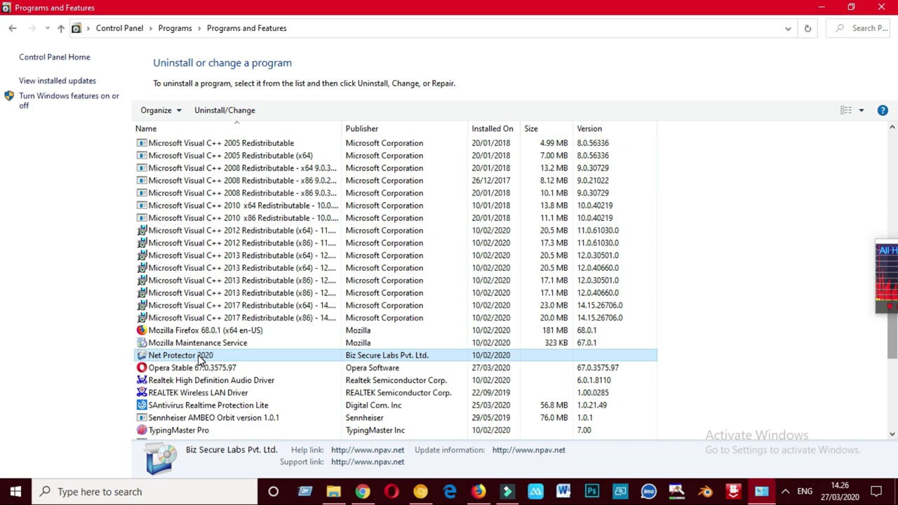
{"action": "right_click", "coordinate": [201, 358]}
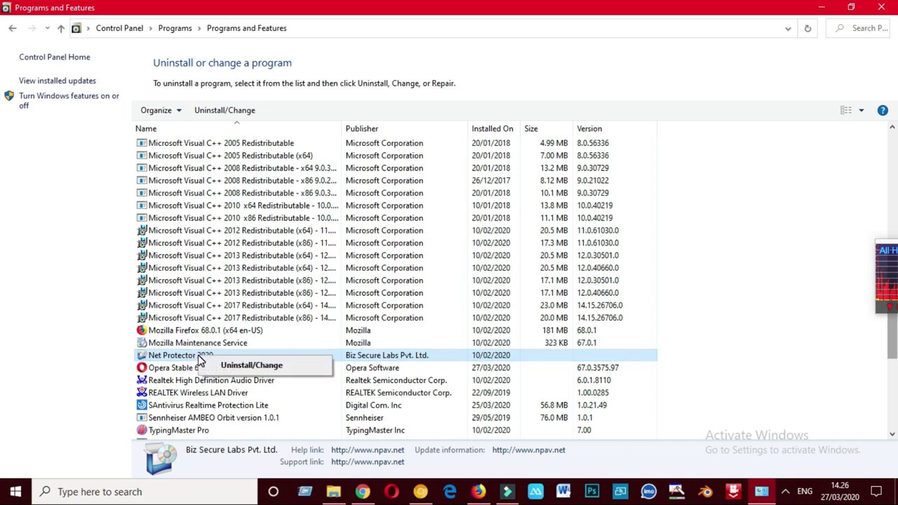
{"action": "left_click", "coordinate": [235, 366]}
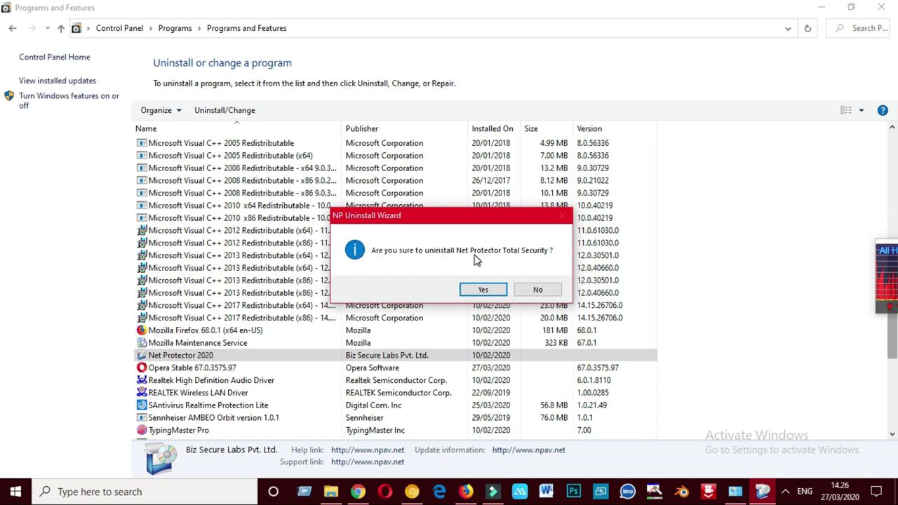
- Confirm removing Net Protector Total Security and give Other Reason as the uninstall reason
{"action": "left_click", "coordinate": [484, 291]}
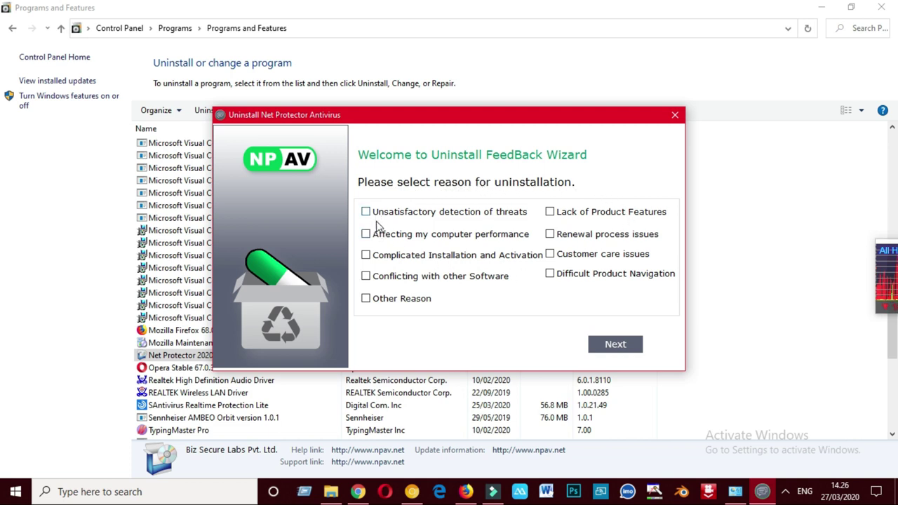
{"action": "left_click", "coordinate": [379, 302]}
{"action": "left_click", "coordinate": [605, 344]}
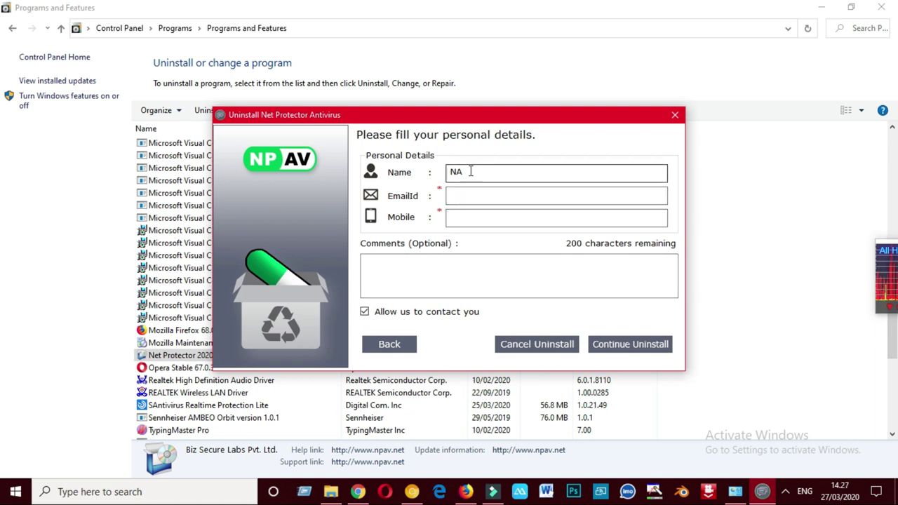
- Replace the NA placeholder with the user's name, enter the mobile number, and comment 'I am not satisfied'
{"action": "left_click", "coordinate": [470, 172]}
{"action": "left_click_drag", "start_coordinate": [460, 172], "coordinate": [438, 174]}
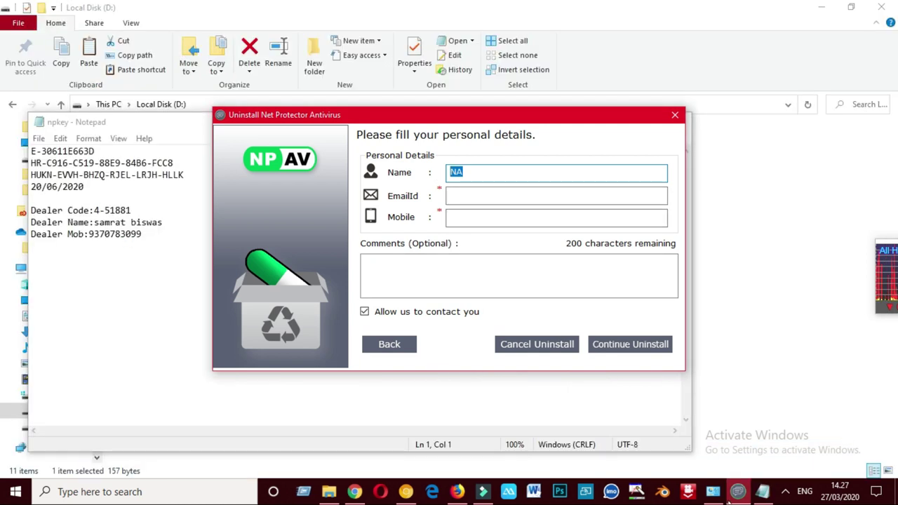
{"action": "left_click", "coordinate": [490, 168]}
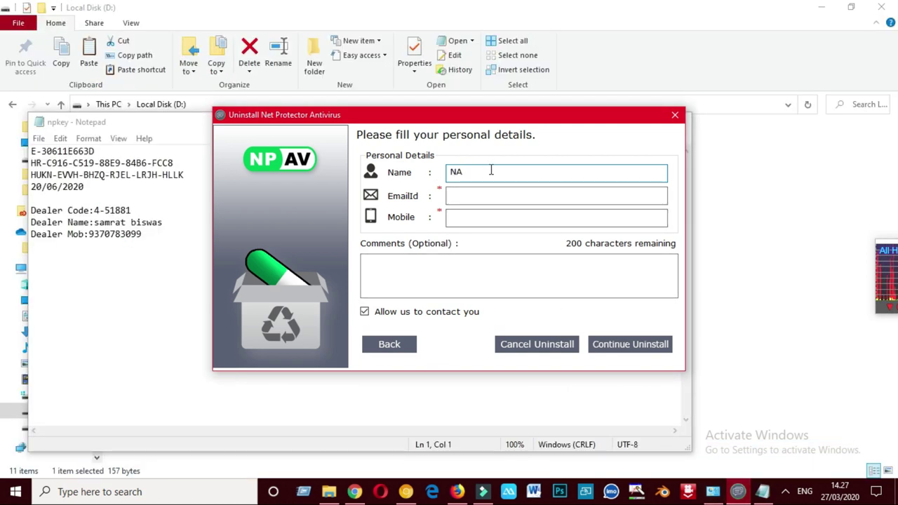
{"action": "key", "text": "BackSpace"}
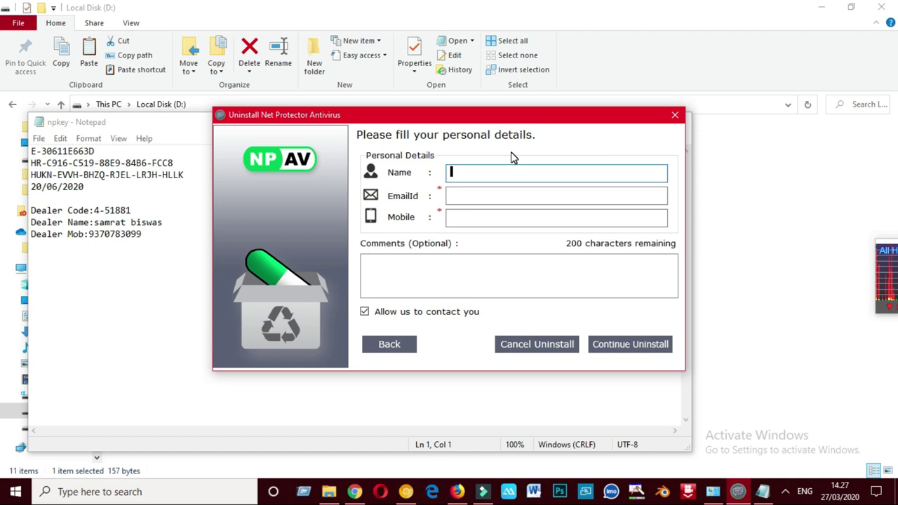
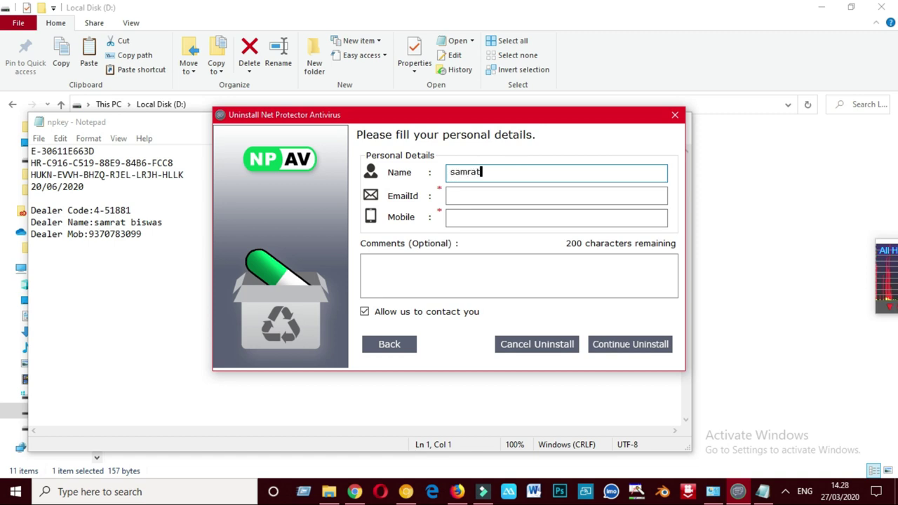
{"action": "left_click", "coordinate": [502, 218]}
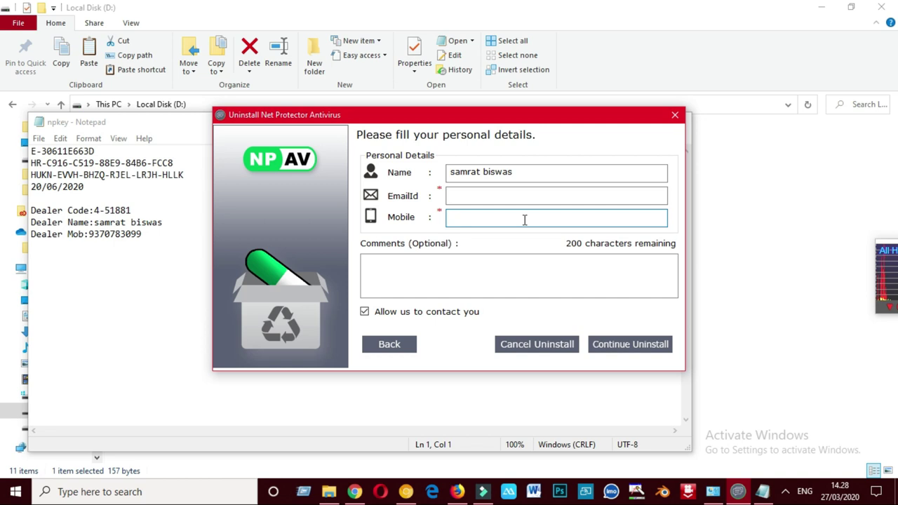
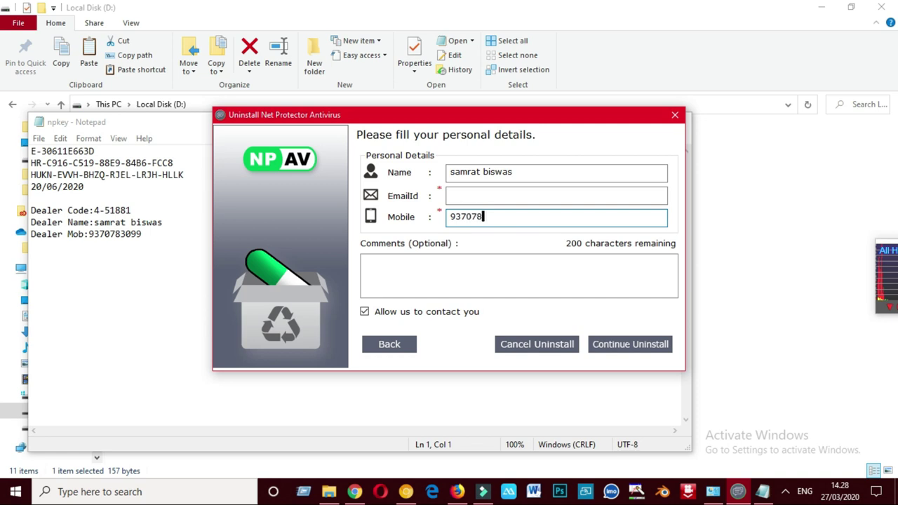
{"action": "left_click", "coordinate": [444, 258]}
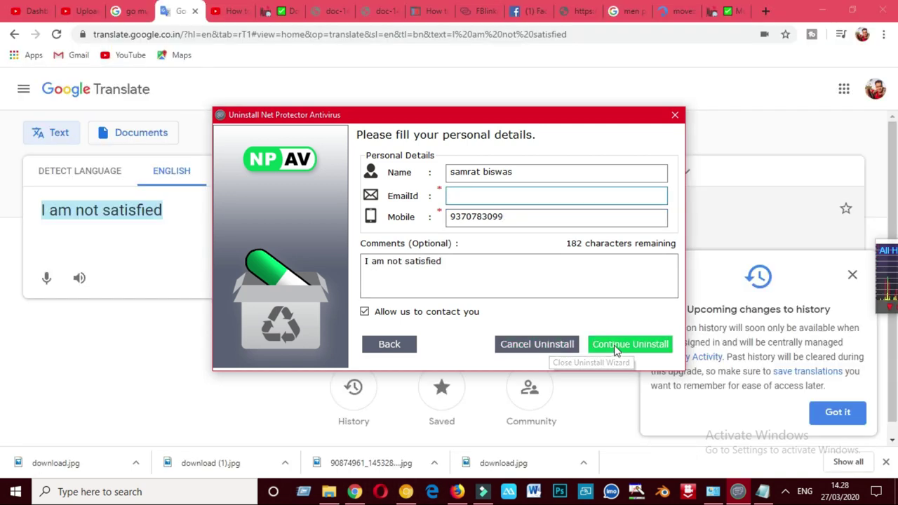
- Dismiss the invalid e-mail warning and check the saved notes in Notepad
{"action": "left_click", "coordinate": [616, 345]}
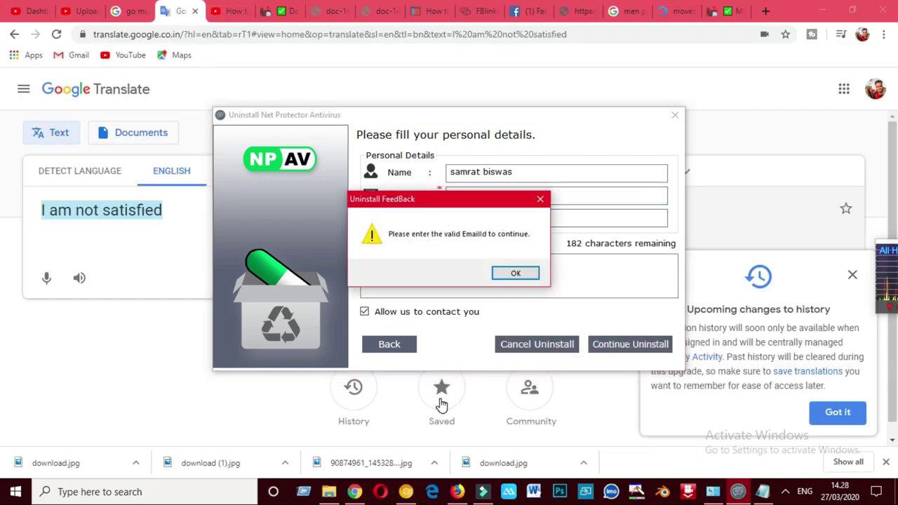
{"action": "left_click", "coordinate": [514, 274]}
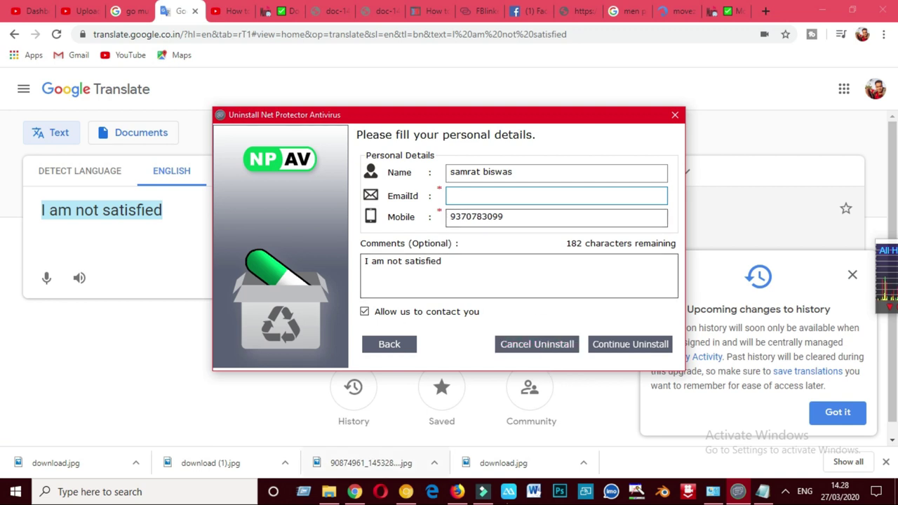
{"action": "left_click", "coordinate": [762, 492]}
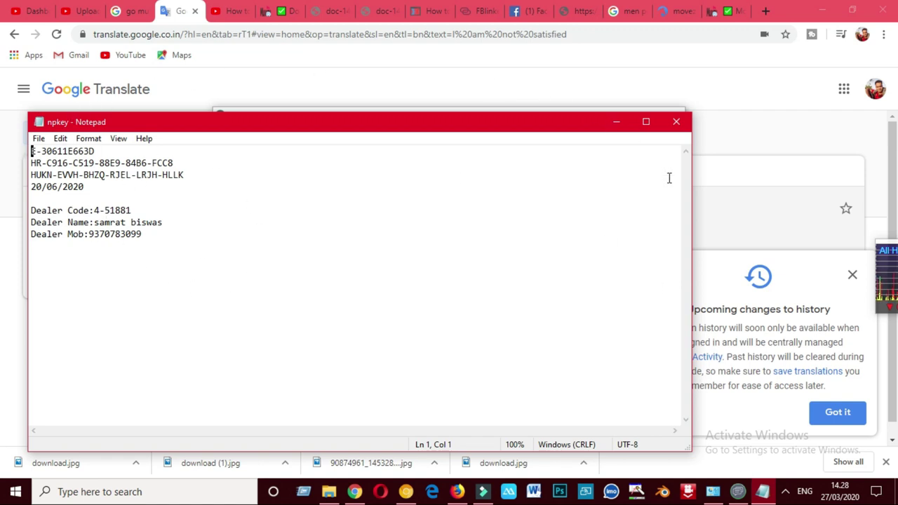
{"action": "left_click", "coordinate": [616, 122]}
- Enter the user's e-mail address in EmailId and submit the feedback
{"action": "left_click", "coordinate": [470, 197]}
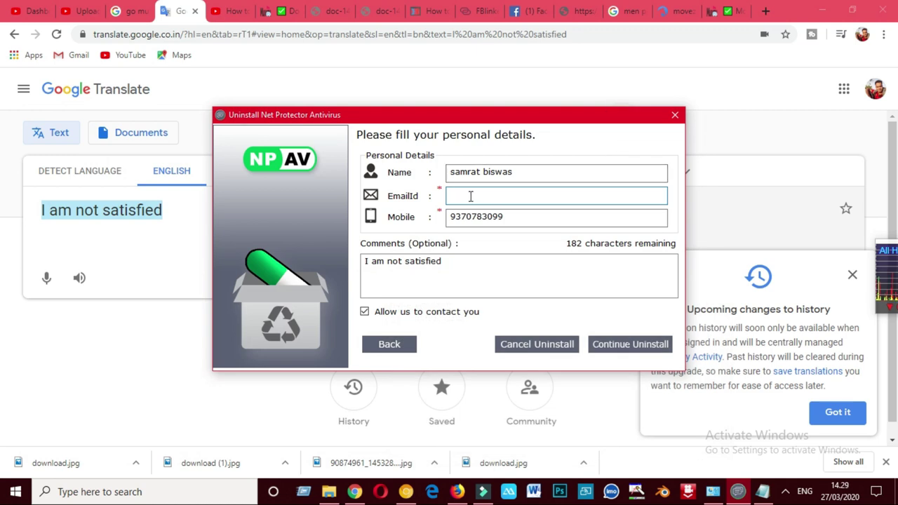
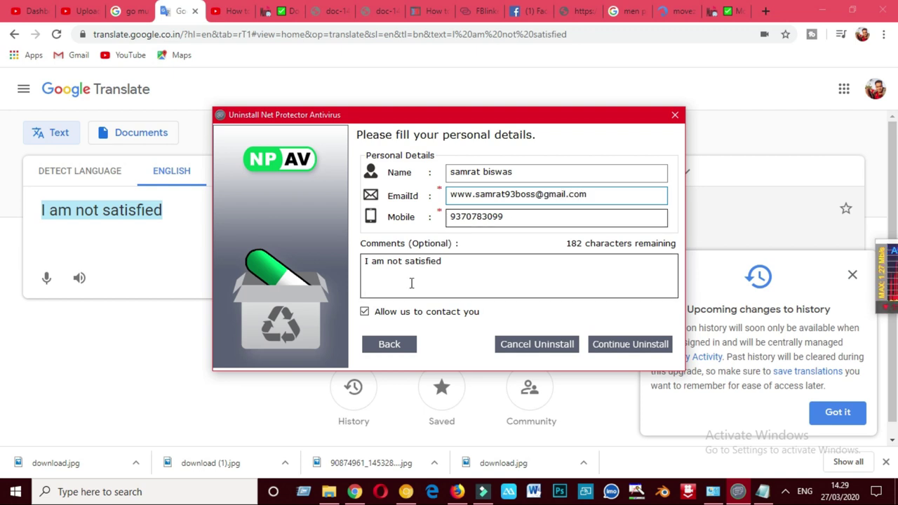
{"action": "left_click", "coordinate": [629, 351]}
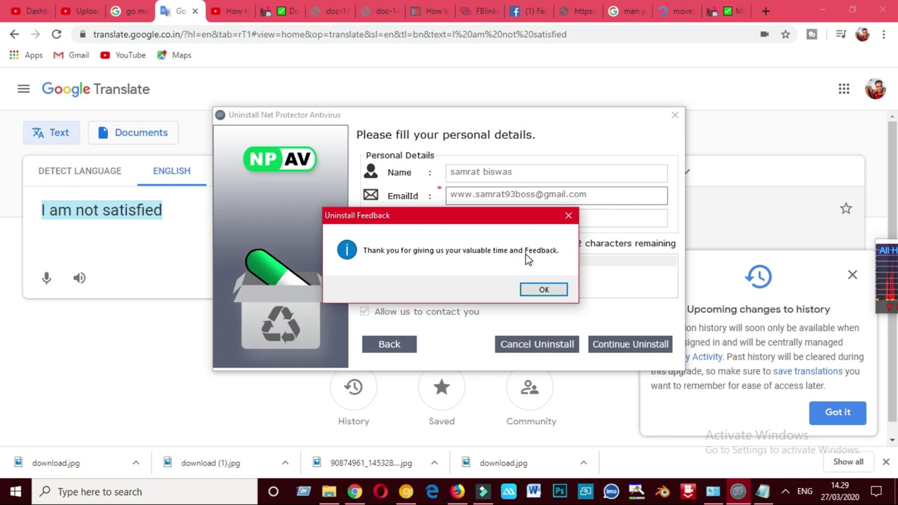
- Acknowledge the thank-you message and answer No to the NPAV-UNINSTALL prompt so removal proceeds
{"action": "left_click", "coordinate": [544, 289]}
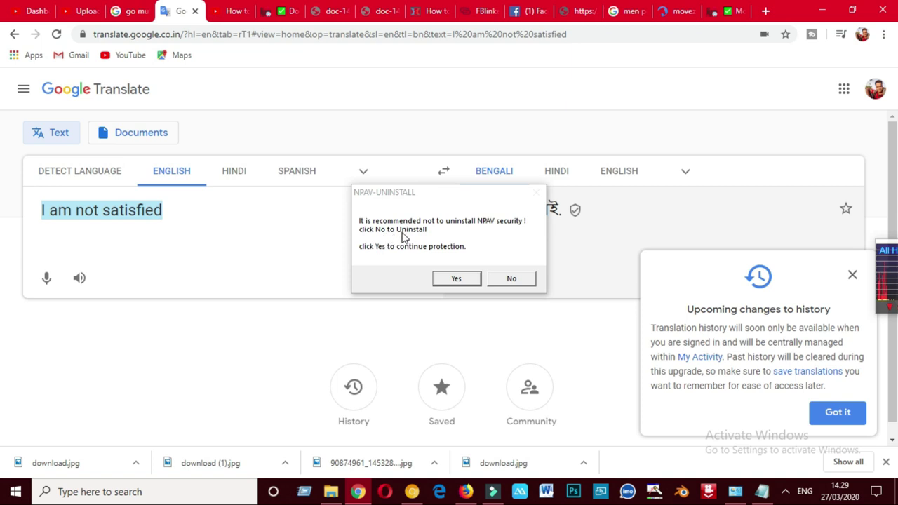
{"action": "left_click", "coordinate": [510, 279]}
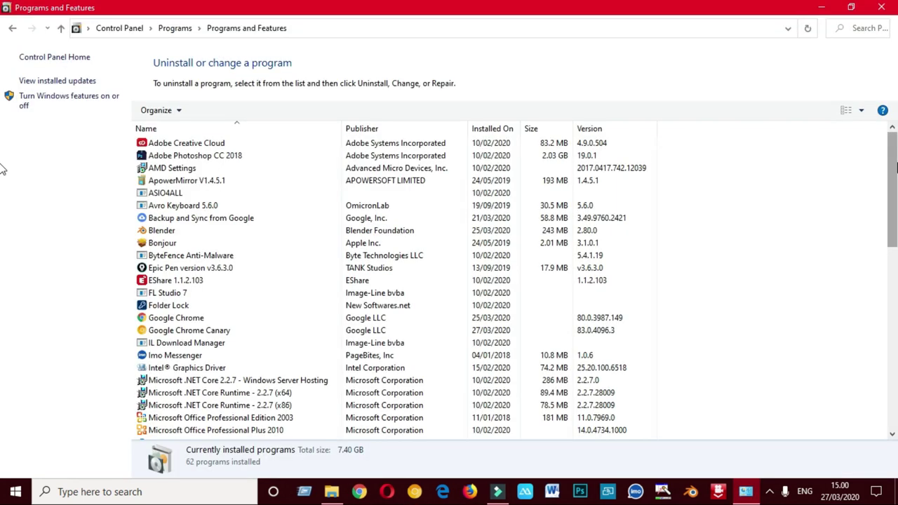
- Check the program list no longer shows Net Protector, then minimize Control Panel and File Explorer
{"action": "scroll", "coordinate": [421, 280], "scroll_direction": "down", "scroll_amount": 8}
{"action": "scroll", "coordinate": [2, 263], "scroll_direction": "down", "scroll_amount": 7}
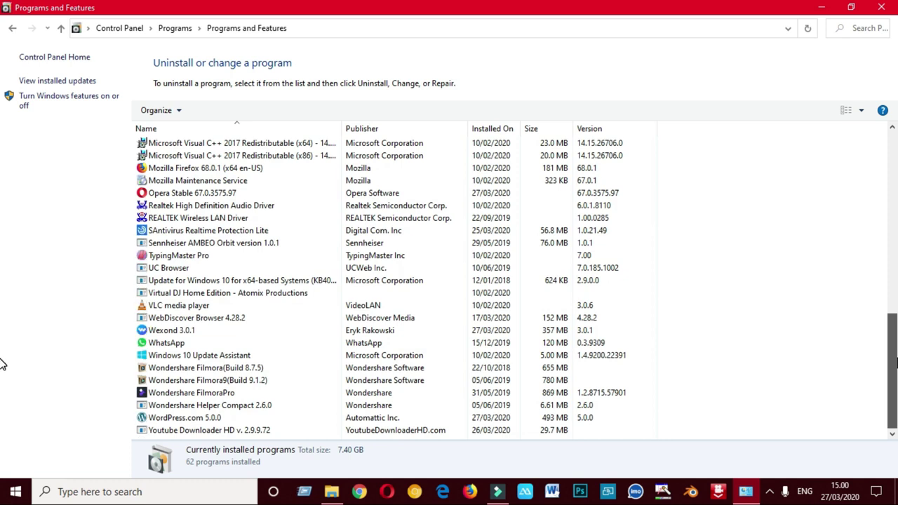
{"action": "scroll", "coordinate": [1, 337], "scroll_direction": "up", "scroll_amount": 3}
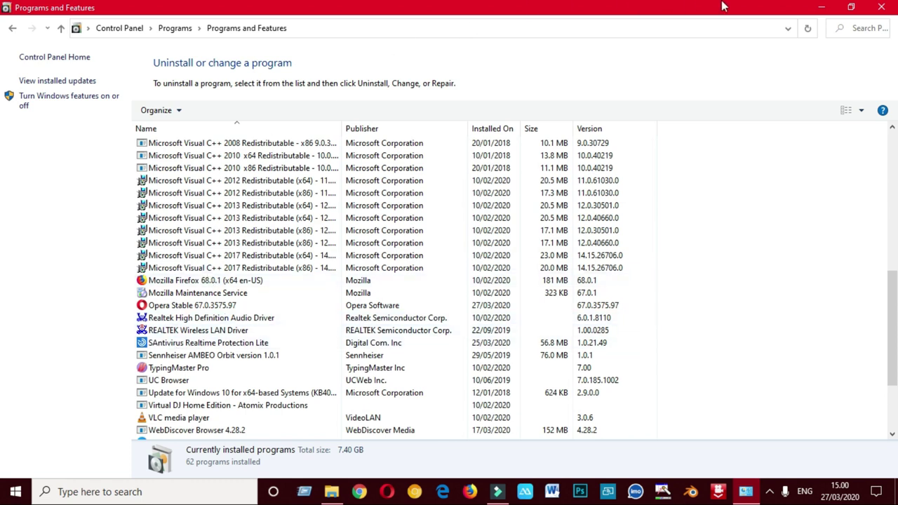
{"action": "left_click", "coordinate": [821, 7]}
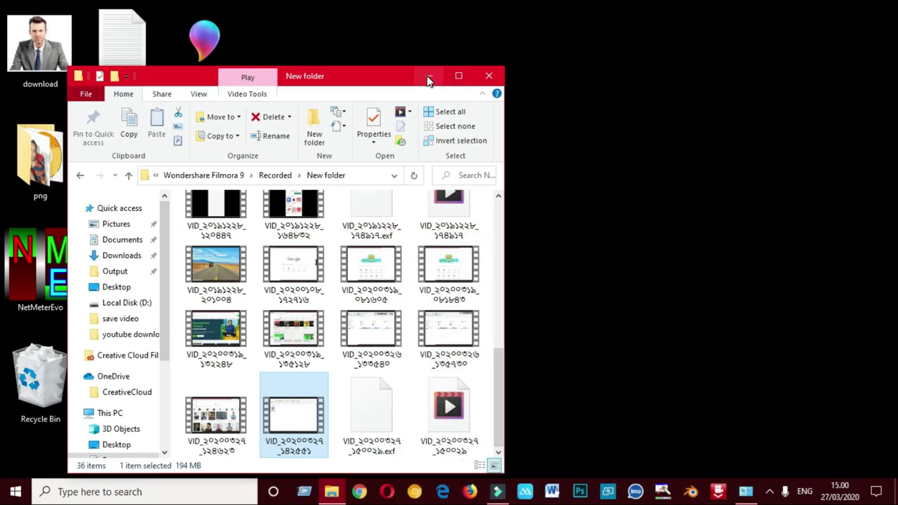
{"action": "left_click", "coordinate": [428, 76]}
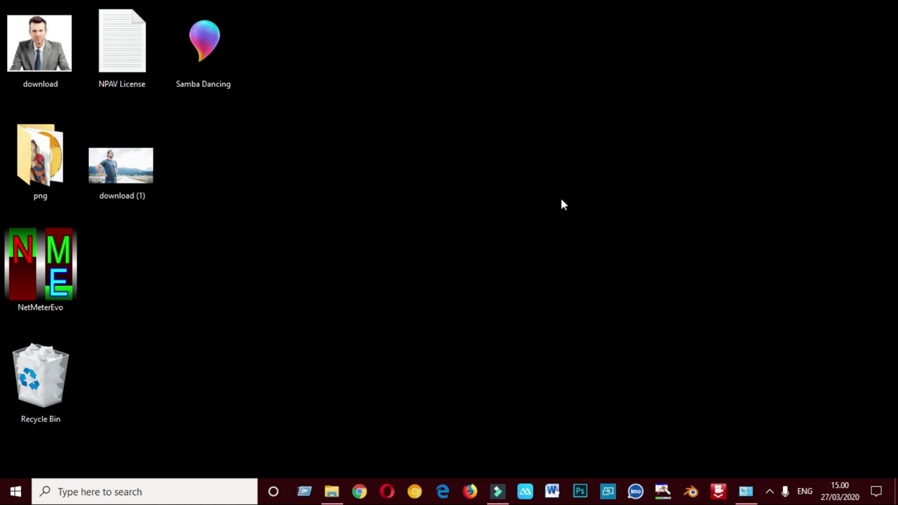